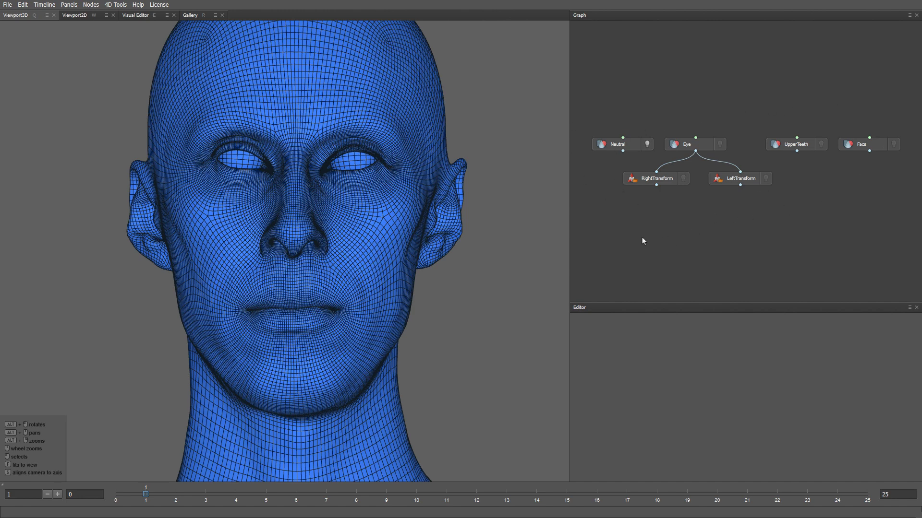
- Preview the Neutral head, both transformed eyes, the UpperTeeth mesh and the Facs expression mesh one after another
{"action": "left_click", "coordinate": [627, 146]}
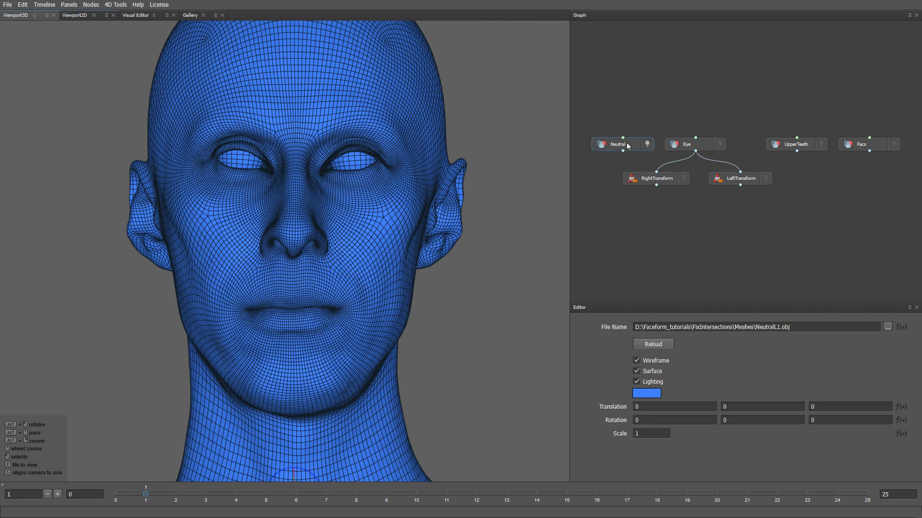
{"action": "left_click", "coordinate": [683, 178]}
{"action": "left_click", "coordinate": [766, 178], "text": "ctrl"}
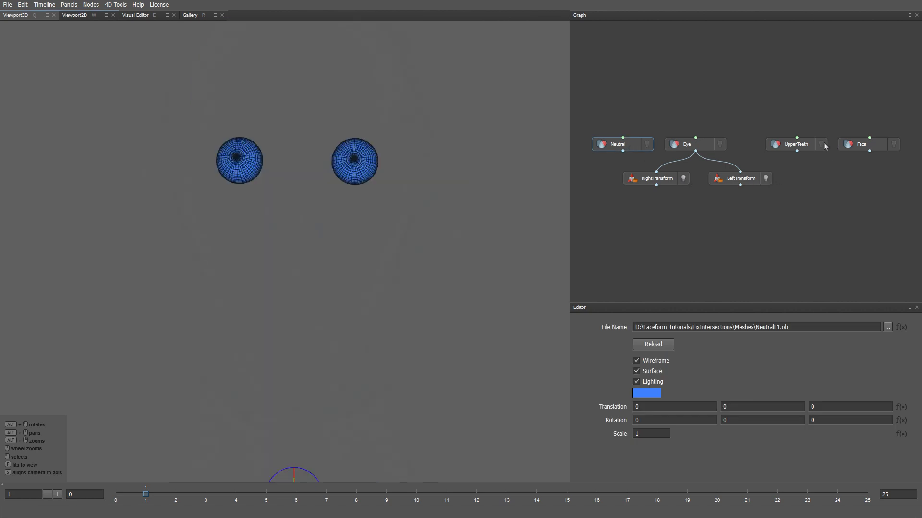
{"action": "left_click", "coordinate": [823, 143]}
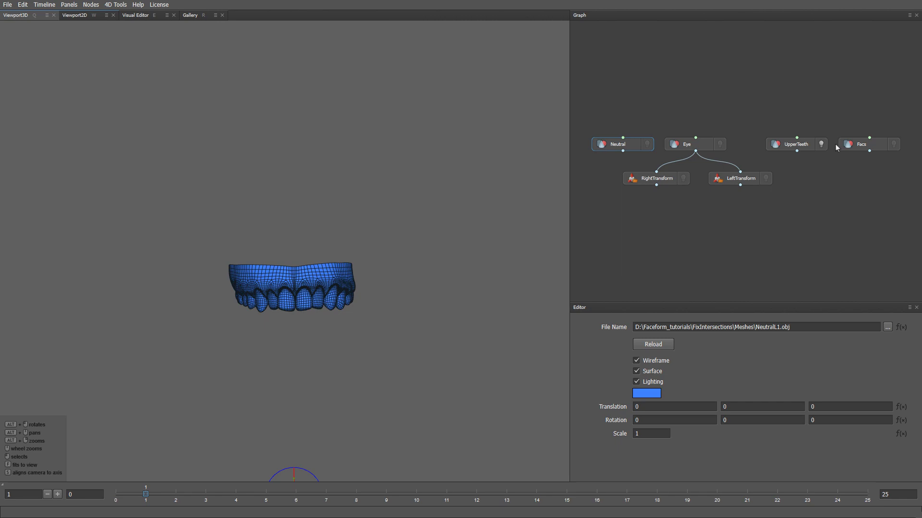
{"action": "left_click", "coordinate": [893, 144]}
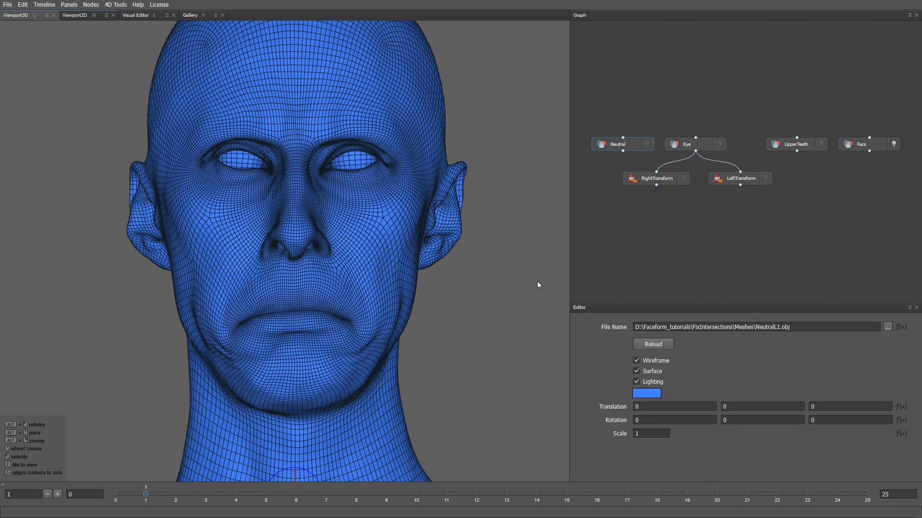
{"action": "left_click_drag", "start_coordinate": [537, 281], "coordinate": [570, 281], "text": "alt"}
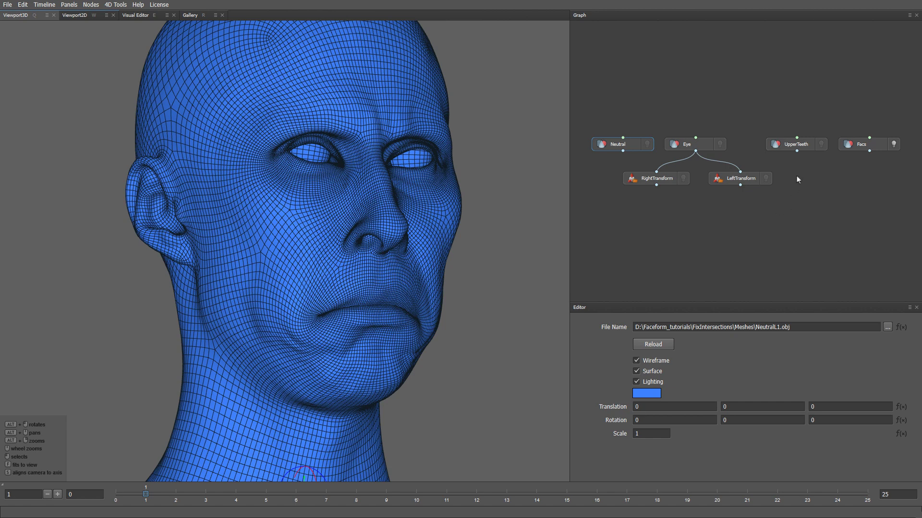
- Display the UpperTeeth mesh and examine its inner side closely where neighbouring teeth meet
{"action": "left_click", "coordinate": [821, 144]}
{"action": "left_click", "coordinate": [497, 272]}
{"action": "key", "text": "f"}
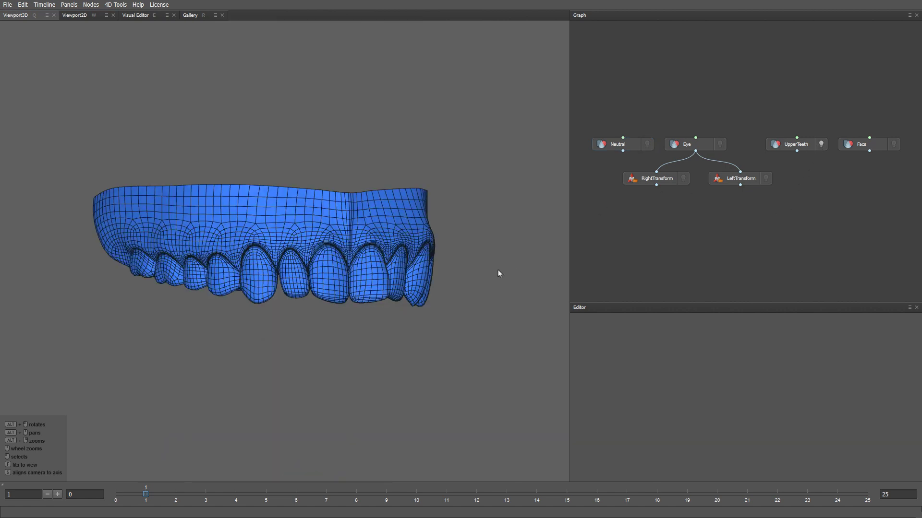
{"action": "left_click_drag", "start_coordinate": [498, 270], "coordinate": [490, 216], "text": "alt"}
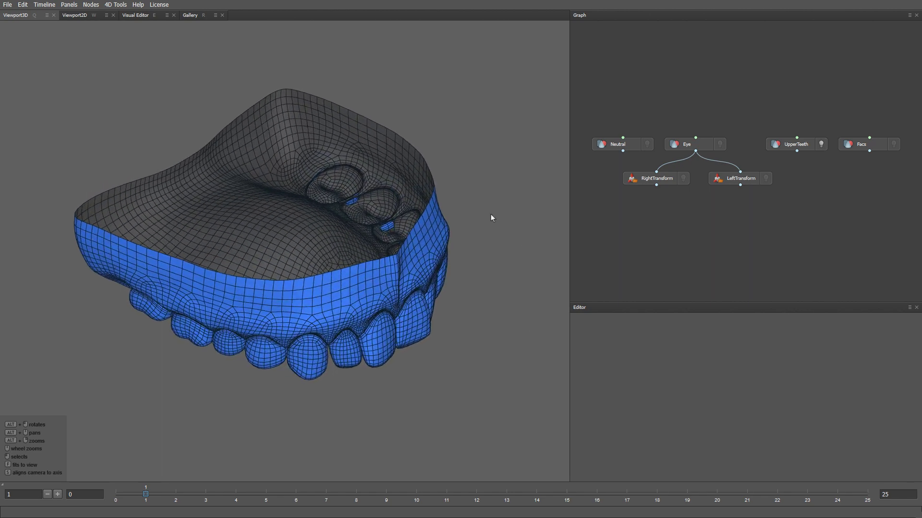
{"action": "right_click_drag", "start_coordinate": [490, 214], "coordinate": [489, 362], "text": "alt"}
{"action": "middle_click_drag", "start_coordinate": [486, 259], "coordinate": [398, 328], "text": "alt"}
{"action": "right_click_drag", "start_coordinate": [408, 269], "coordinate": [413, 342], "text": "alt"}
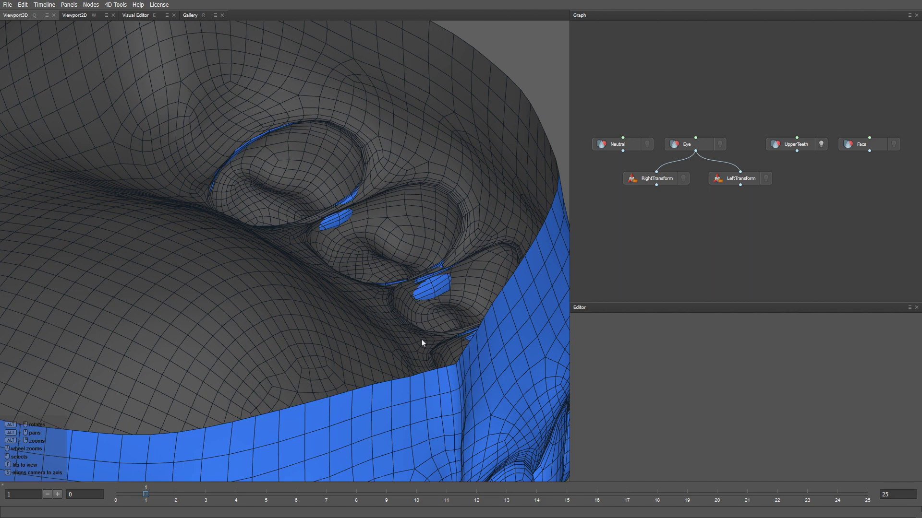
- Add a FixIntersections node below UpperTeeth and feed the UpperTeeth output into its Geometry input
{"action": "key", "text": "Tab"}
{"action": "type", "text": "f"}
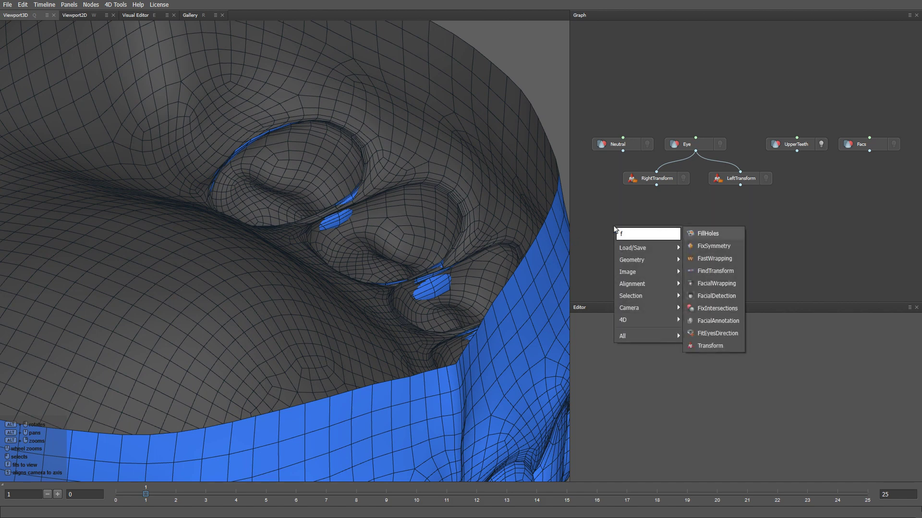
{"action": "type", "text": "ix"}
{"action": "key", "text": "Down"}
{"action": "key", "text": "Return"}
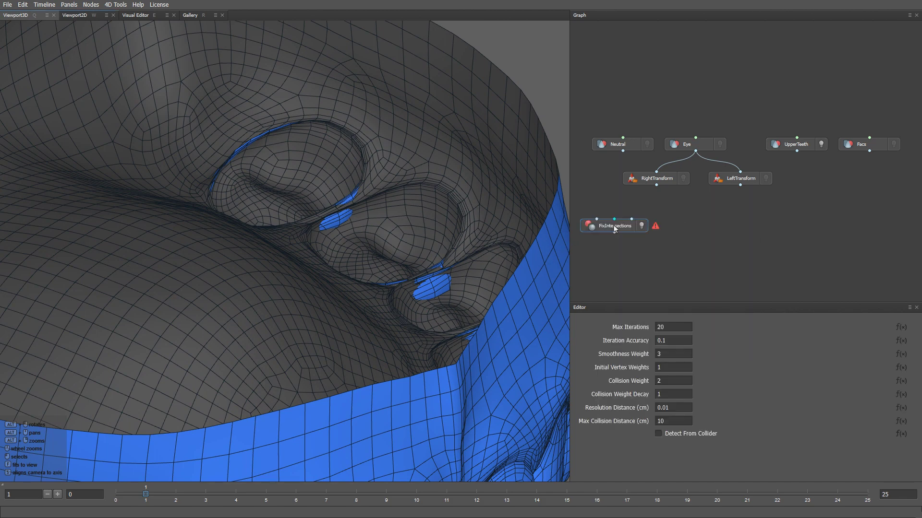
{"action": "left_click_drag", "start_coordinate": [615, 227], "coordinate": [797, 228]}
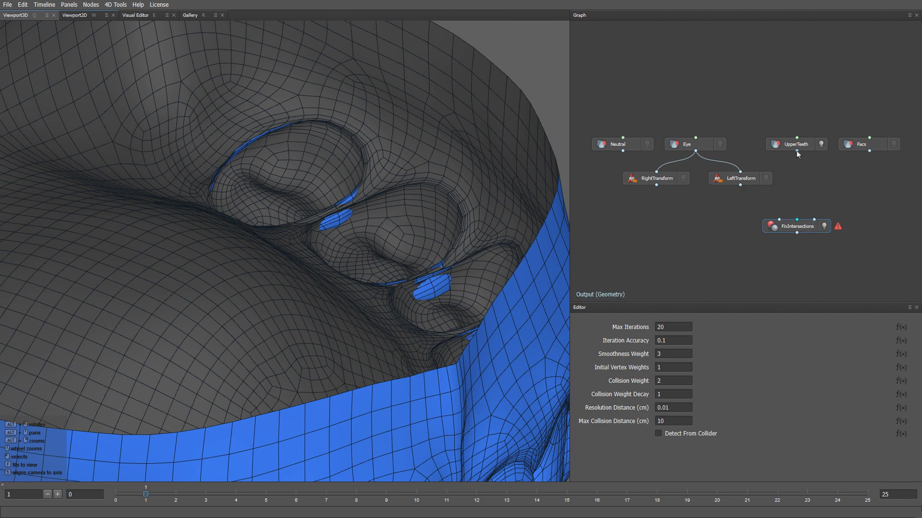
{"action": "left_click_drag", "start_coordinate": [796, 152], "coordinate": [778, 219]}
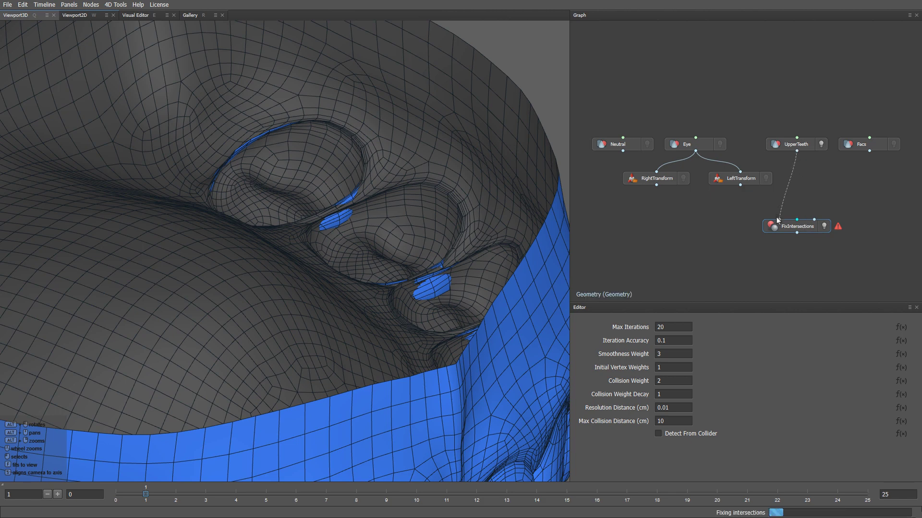
- Compare the original UpperTeeth with the FixIntersections result from the inside and the outer side of the teeth
{"action": "left_click", "coordinate": [821, 144]}
{"action": "left_click", "coordinate": [824, 227]}
{"action": "left_click", "coordinate": [821, 144]}
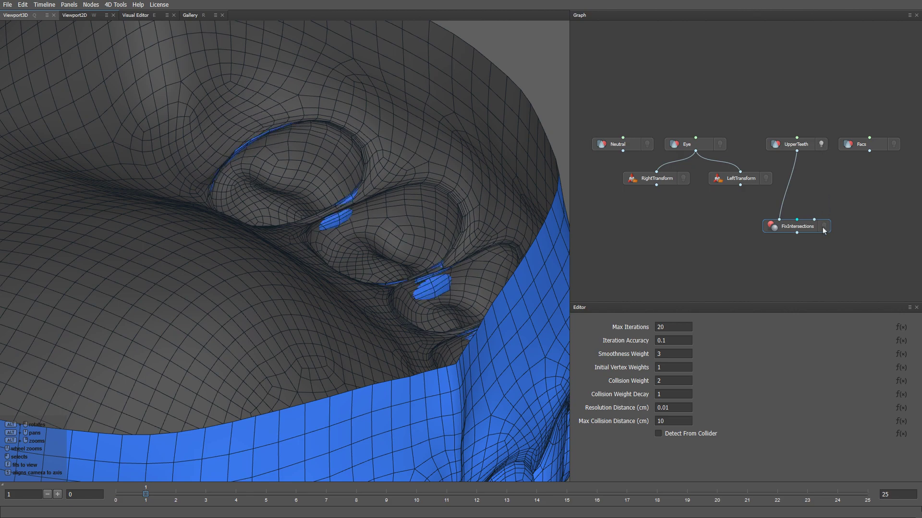
{"action": "left_click", "coordinate": [823, 227]}
{"action": "left_click", "coordinate": [821, 145]}
{"action": "left_click", "coordinate": [823, 226]}
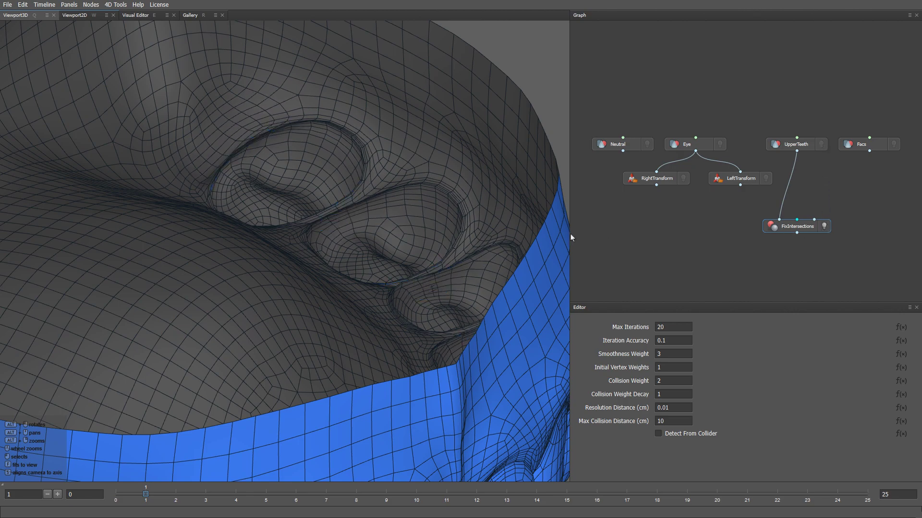
{"action": "left_click_drag", "start_coordinate": [492, 235], "coordinate": [434, 166], "text": "alt"}
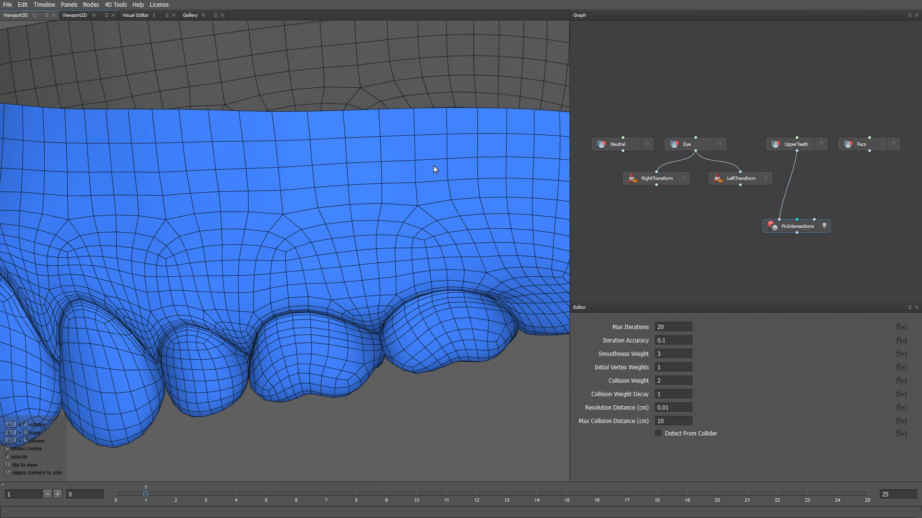
{"action": "left_click", "coordinate": [823, 144]}
{"action": "left_click", "coordinate": [824, 226]}
{"action": "left_click", "coordinate": [821, 144]}
{"action": "left_click", "coordinate": [823, 227]}
- Display the Facs mesh and examine from inside the head where the upper and lower lips meet
{"action": "left_click", "coordinate": [866, 142]}
{"action": "left_click", "coordinate": [894, 144]}
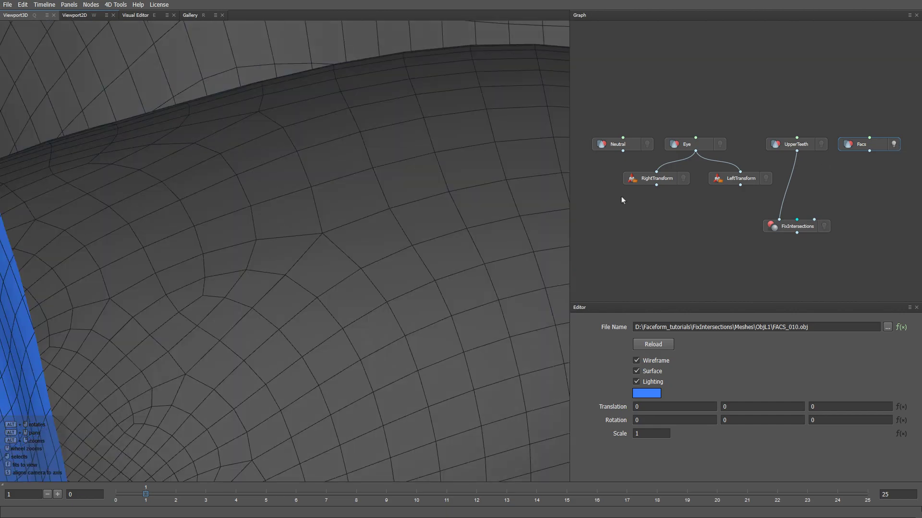
{"action": "key", "text": "f"}
{"action": "left_click_drag", "start_coordinate": [453, 239], "coordinate": [417, 240], "text": "alt"}
{"action": "right_click_drag", "start_coordinate": [416, 239], "coordinate": [451, 478], "text": "alt"}
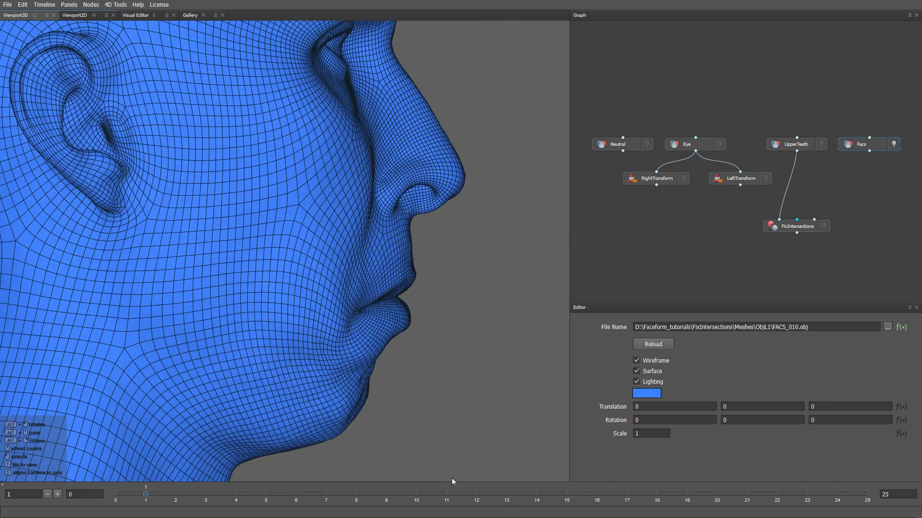
{"action": "middle_click_drag", "start_coordinate": [480, 388], "coordinate": [421, 331], "text": "alt"}
{"action": "right_click_drag", "start_coordinate": [446, 192], "coordinate": [520, 411], "text": "alt"}
{"action": "middle_click_drag", "start_coordinate": [520, 411], "coordinate": [416, 342], "text": "alt"}
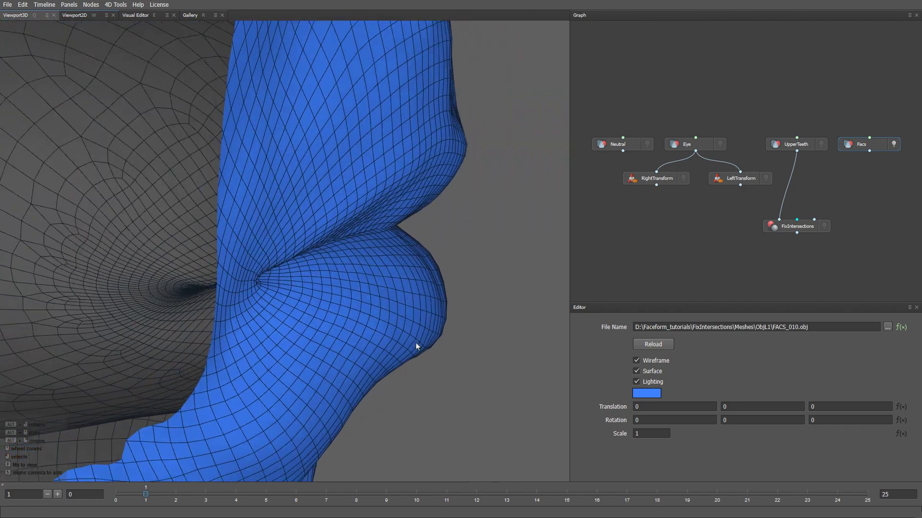
{"action": "left_click_drag", "start_coordinate": [416, 343], "coordinate": [465, 303], "text": "alt"}
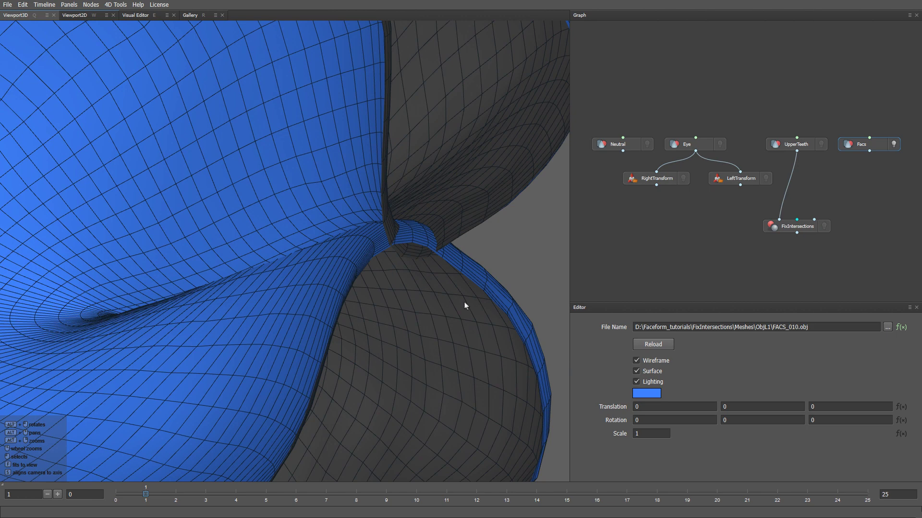
- Add a second FixIntersections node below Facs and feed the Facs output into its Geometry input
{"action": "middle_click_drag", "start_coordinate": [844, 197], "coordinate": [739, 173]}
{"action": "right_click", "coordinate": [756, 220]}
{"action": "type", "text": "fix"}
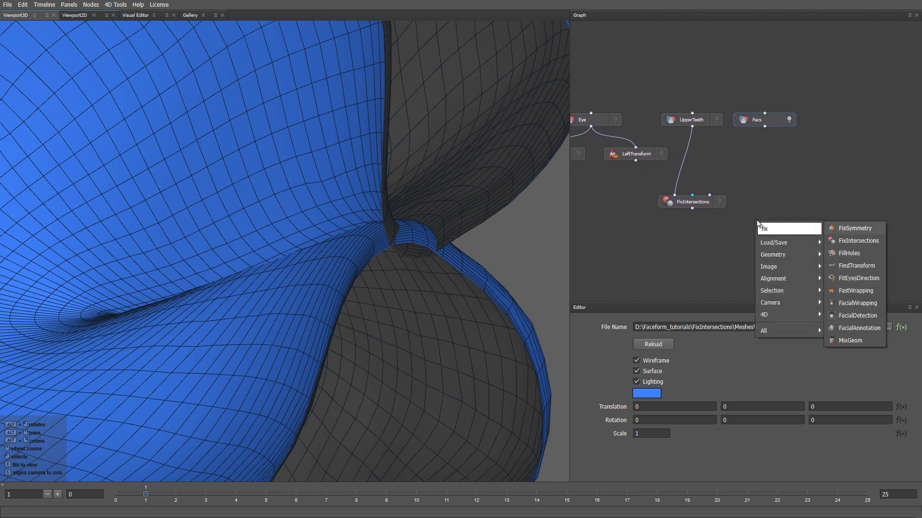
{"action": "key", "text": "Down"}
{"action": "key", "text": "Return"}
{"action": "left_click_drag", "start_coordinate": [764, 220], "coordinate": [773, 223]}
{"action": "left_click_drag", "start_coordinate": [765, 145], "coordinate": [746, 216]}
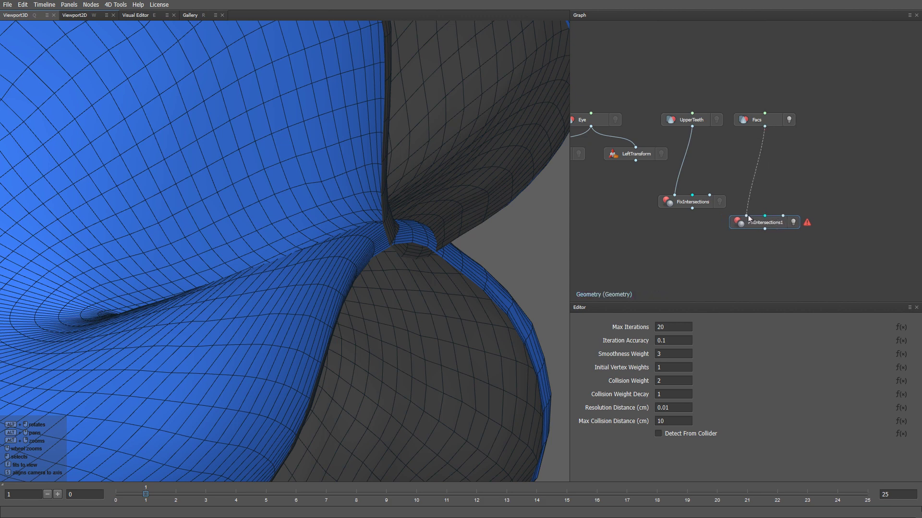
- Compare the original Facs lips with the result of the second FixIntersections node
{"action": "left_click", "coordinate": [789, 122]}
{"action": "left_click", "coordinate": [792, 224]}
{"action": "left_click", "coordinate": [790, 121]}
{"action": "left_click", "coordinate": [793, 221]}
- Add a vertex mask node fed by the Facs geometry and rename it LipsMask
{"action": "middle_click_drag", "start_coordinate": [793, 222], "coordinate": [750, 177]}
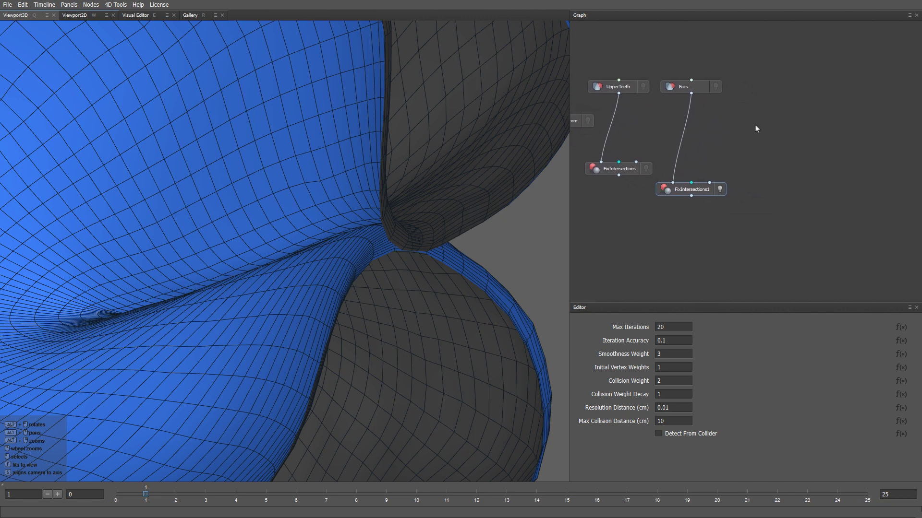
{"action": "key", "text": "Tab"}
{"action": "type", "text": "ver"}
{"action": "key", "text": "Return"}
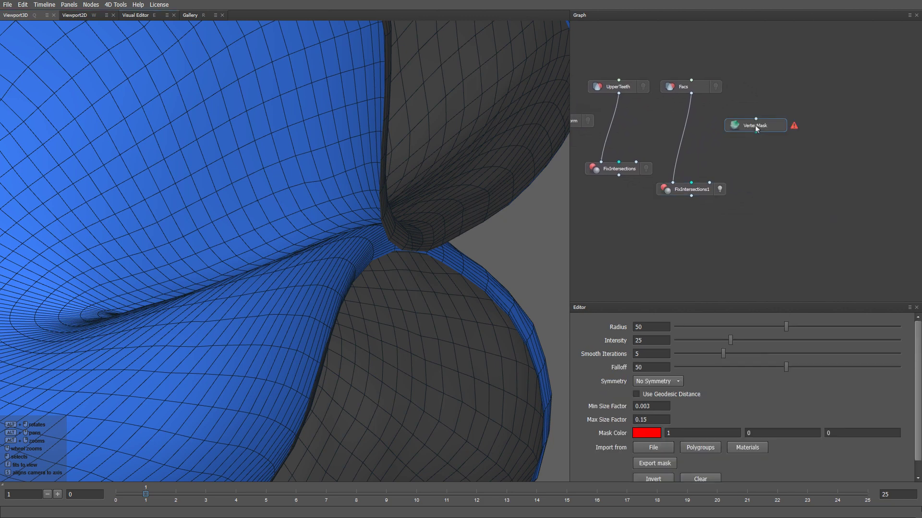
{"action": "left_click_drag", "start_coordinate": [755, 126], "coordinate": [759, 136]}
{"action": "left_click_drag", "start_coordinate": [691, 94], "coordinate": [757, 138]}
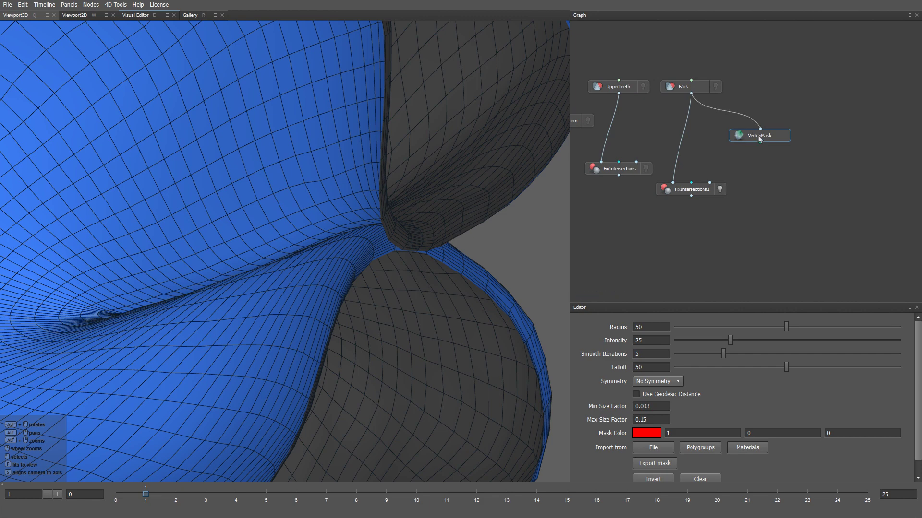
{"action": "double_click", "coordinate": [759, 137]}
{"action": "type", "text": "LipsMask"}
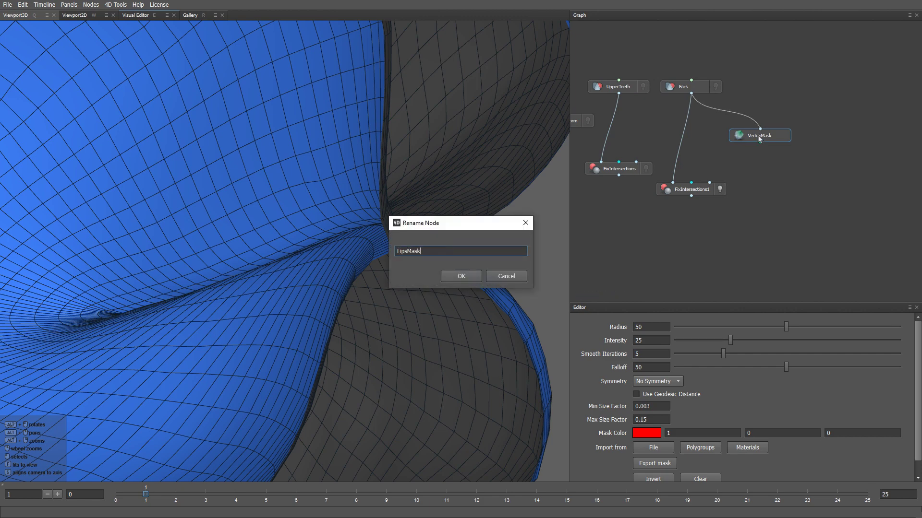
{"action": "key", "text": "Return"}
- Set the LipsMask brush to intensity 100 with Topological symmetry and geodesic distance enabled
{"action": "left_click_drag", "start_coordinate": [489, 287], "coordinate": [384, 288], "text": "alt"}
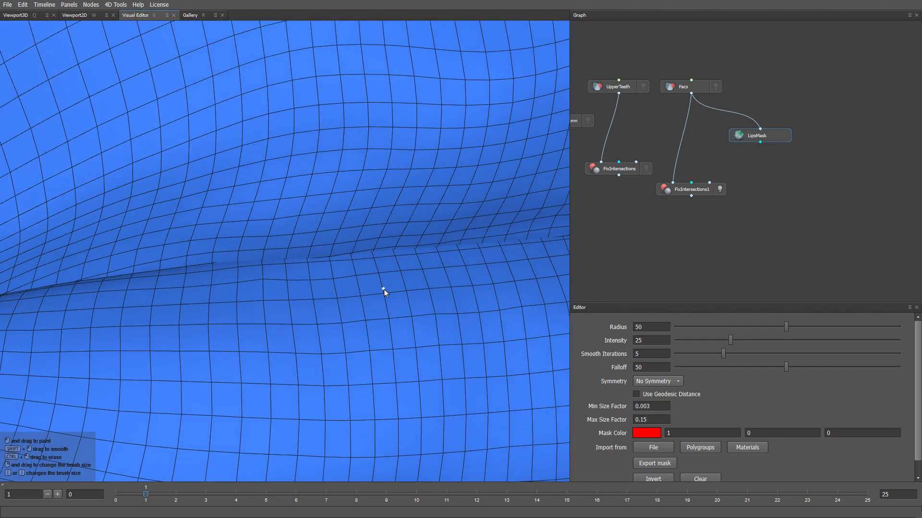
{"action": "right_click_drag", "start_coordinate": [384, 289], "coordinate": [353, 43], "text": "alt"}
{"action": "left_click_drag", "start_coordinate": [424, 179], "coordinate": [414, 179], "text": "alt"}
{"action": "middle_click_drag", "start_coordinate": [414, 178], "coordinate": [375, 146]}
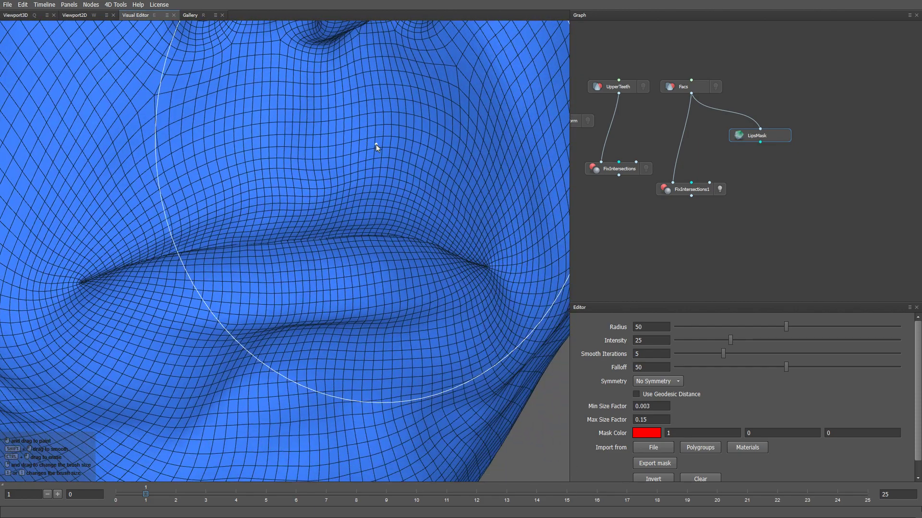
{"action": "left_click_drag", "start_coordinate": [731, 340], "coordinate": [911, 349]}
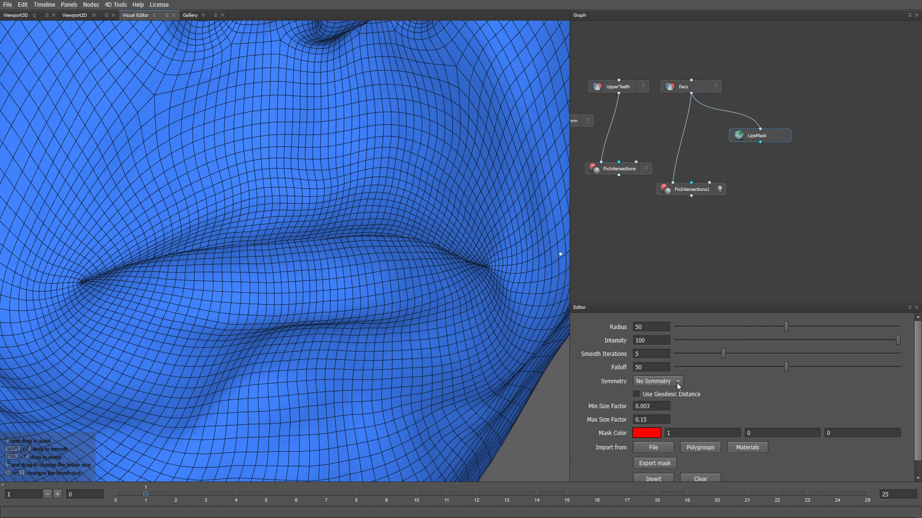
{"action": "left_click", "coordinate": [657, 382]}
{"action": "left_click", "coordinate": [641, 397]}
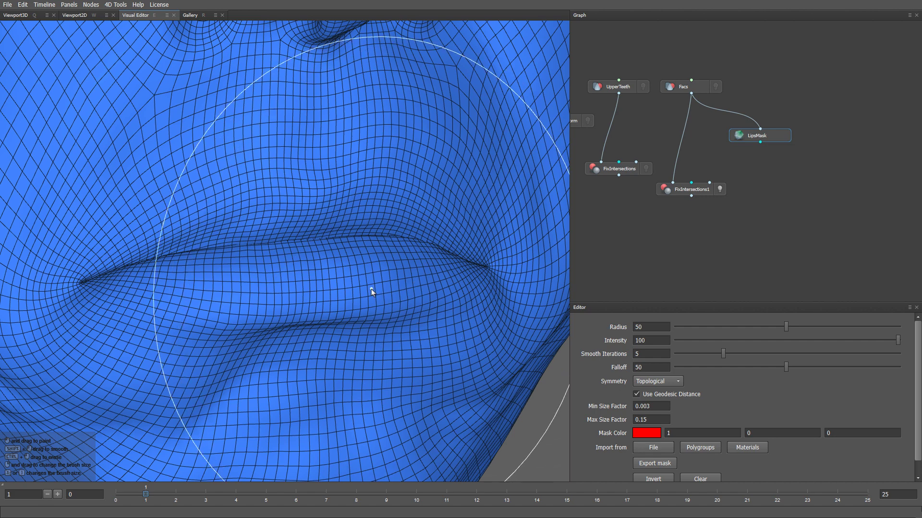
- Paint the mask over the upper and lower lips, including the mouth corners, with a brush radius of 22
{"action": "mouse_move", "coordinate": [353, 275]}
{"action": "left_mouse_down"}
{"action": "mouse_move", "coordinate": [411, 269]}
{"action": "mouse_move", "coordinate": [173, 276]}
{"action": "mouse_move", "coordinate": [176, 254]}
{"action": "mouse_move", "coordinate": [330, 236]}
{"action": "mouse_move", "coordinate": [192, 241]}
{"action": "mouse_move", "coordinate": [301, 238]}
{"action": "mouse_move", "coordinate": [399, 273]}
{"action": "mouse_move", "coordinate": [159, 267]}
{"action": "mouse_move", "coordinate": [294, 216]}
{"action": "mouse_move", "coordinate": [368, 255]}
{"action": "mouse_move", "coordinate": [286, 293]}
{"action": "left_mouse_up"}
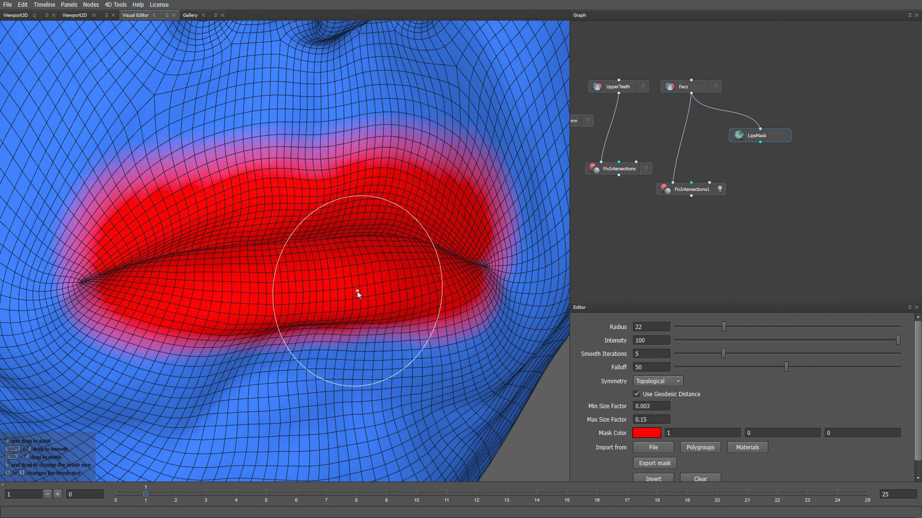
{"action": "scroll", "coordinate": [367, 288], "scroll_direction": "down", "scroll_amount": 2}
{"action": "left_click_drag", "start_coordinate": [366, 257], "coordinate": [344, 255], "text": "alt"}
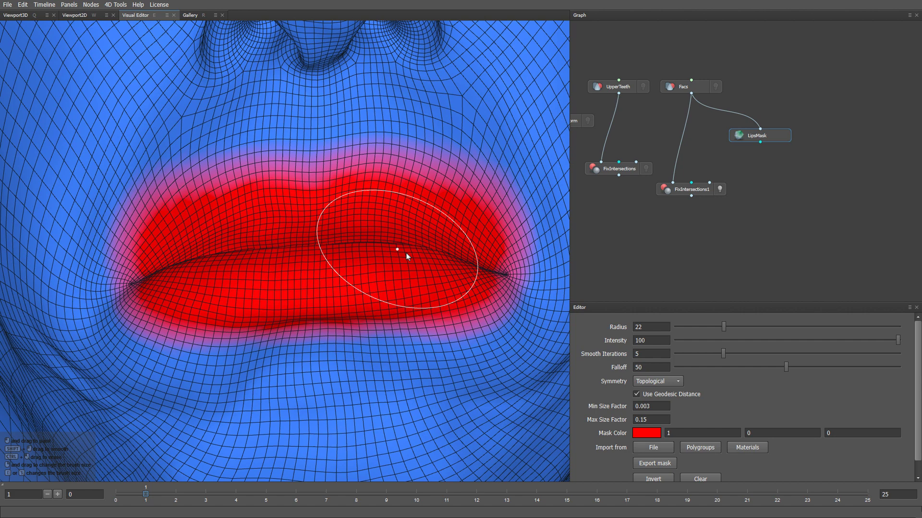
{"action": "mouse_move", "coordinate": [406, 253]}
{"action": "left_mouse_down"}
{"action": "mouse_move", "coordinate": [483, 267]}
{"action": "mouse_move", "coordinate": [217, 266]}
{"action": "left_mouse_up"}
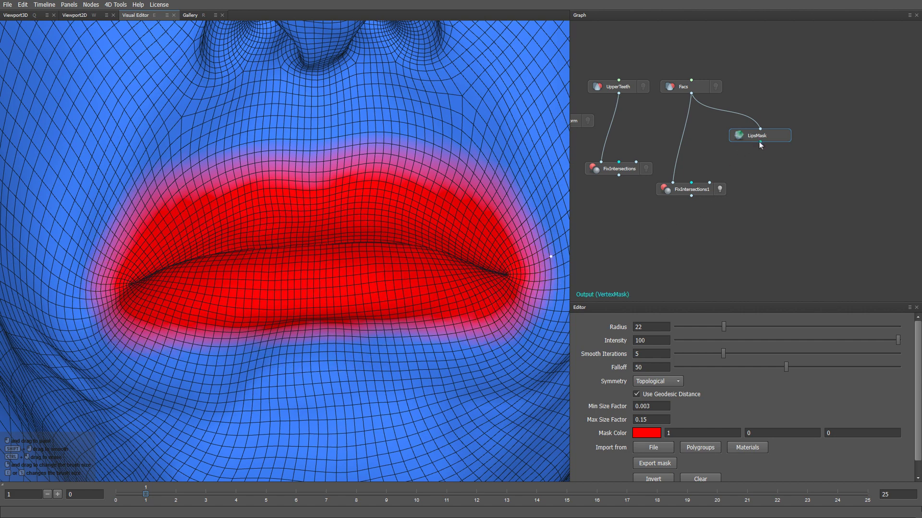
- Connect the LipsMask output to the vertex mask input of FixIntersections1 and return to the 3D view
{"action": "left_click_drag", "start_coordinate": [760, 142], "coordinate": [691, 183]}
{"action": "key", "text": "q"}
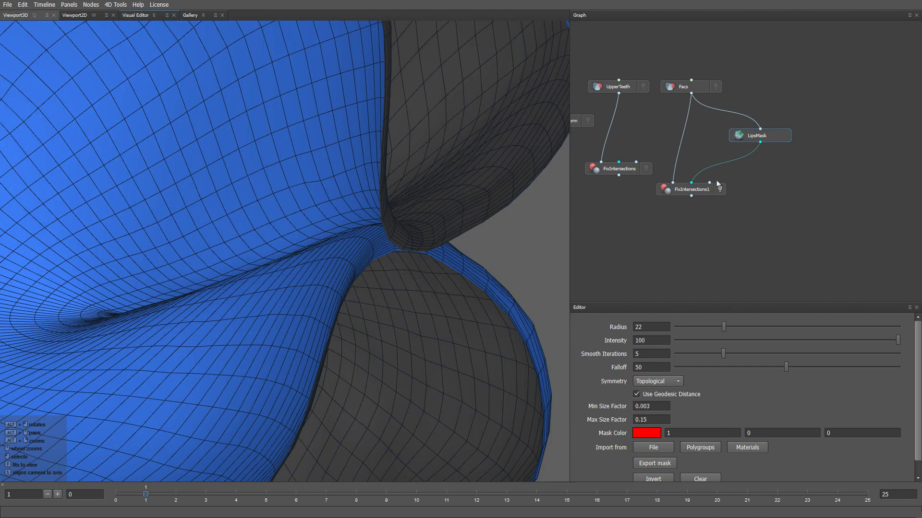
- Display the original Facs mesh at frame 9 and examine the contact area between the lips
{"action": "left_click", "coordinate": [715, 87]}
{"action": "left_click", "coordinate": [386, 495]}
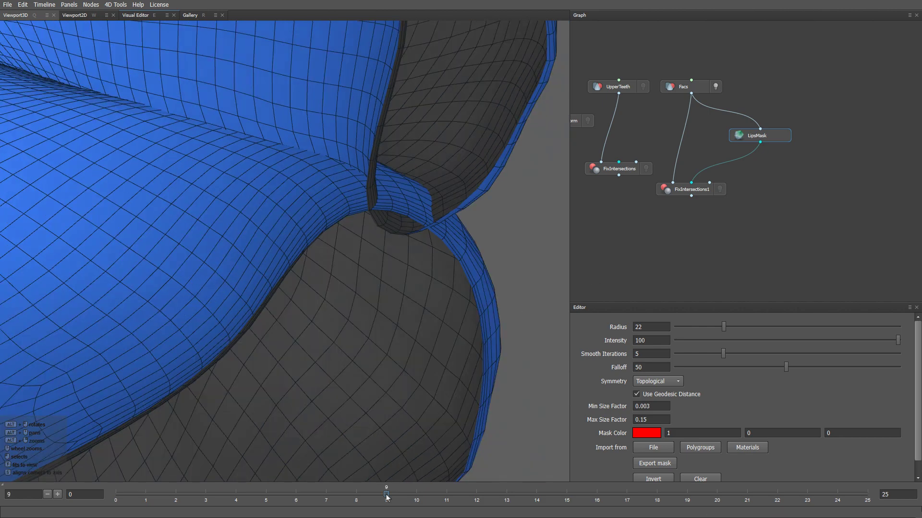
{"action": "left_click_drag", "start_coordinate": [517, 338], "coordinate": [498, 379], "text": "alt"}
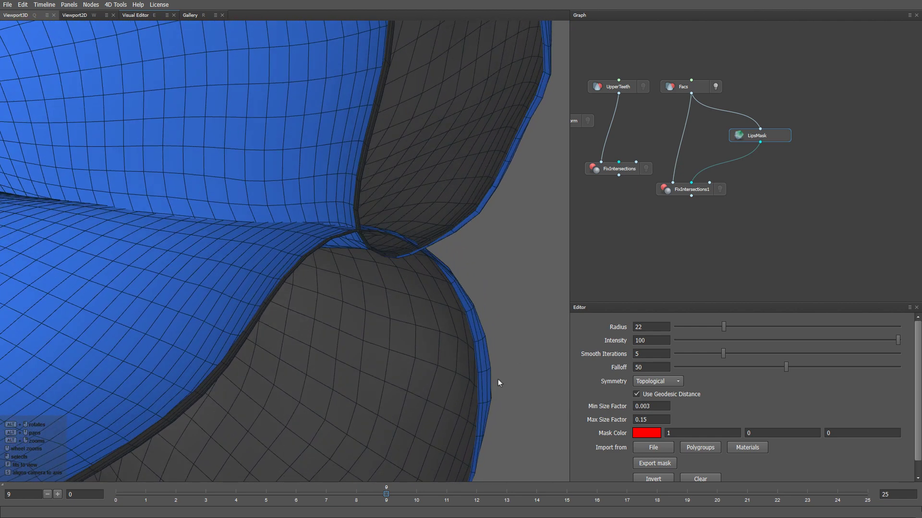
- Display the FixIntersections1 result at the lips and set its Resolution Distance to 0.02 cm
{"action": "left_click", "coordinate": [721, 189]}
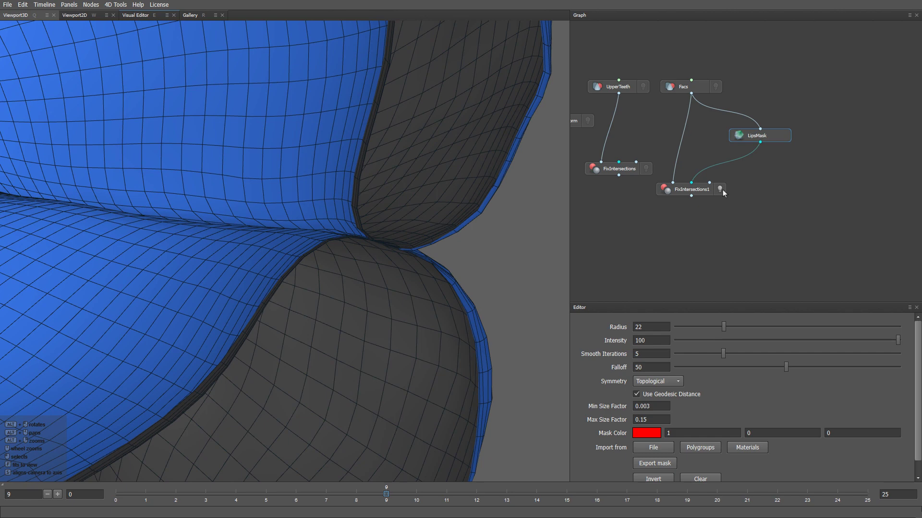
{"action": "left_click_drag", "start_coordinate": [499, 282], "coordinate": [479, 286], "text": "alt"}
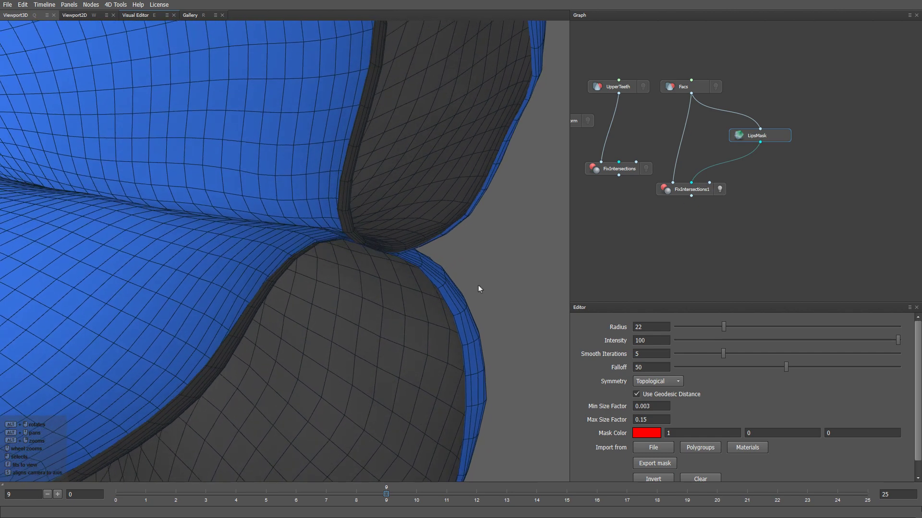
{"action": "left_click", "coordinate": [690, 189]}
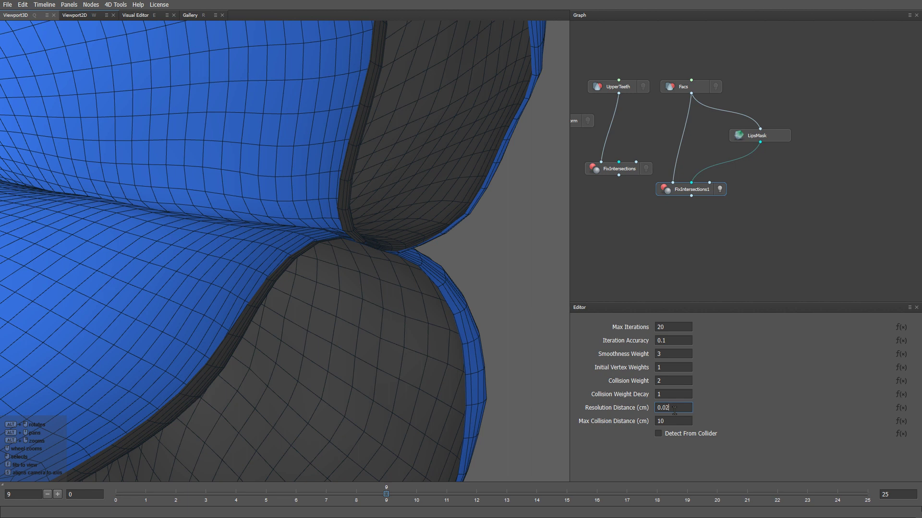
{"action": "key", "text": "Return"}
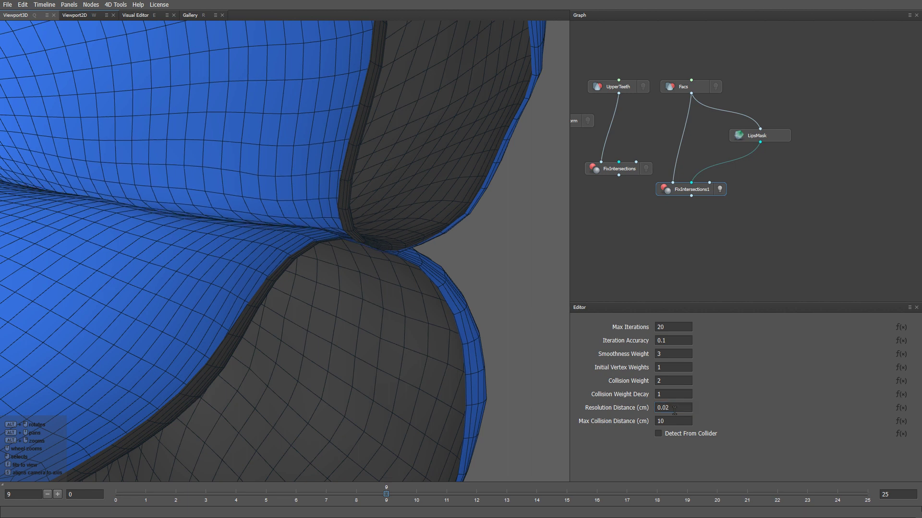
- Try Smoothness Weight values of 2 and 5 on FixIntersections1, inspect the lips, and restore the value to 3
{"action": "left_click", "coordinate": [673, 355]}
{"action": "type", "text": "2"}
{"action": "key", "text": "Return"}
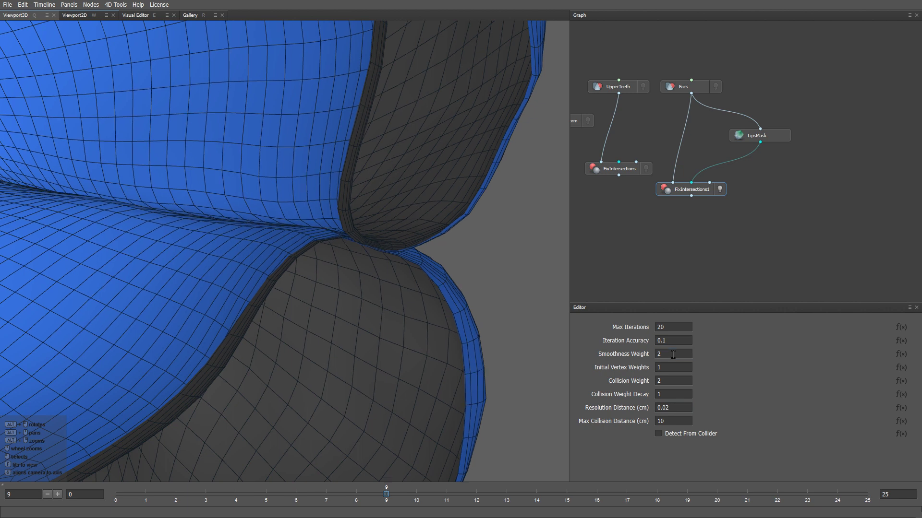
{"action": "left_click", "coordinate": [673, 355]}
{"action": "key", "text": "Return"}
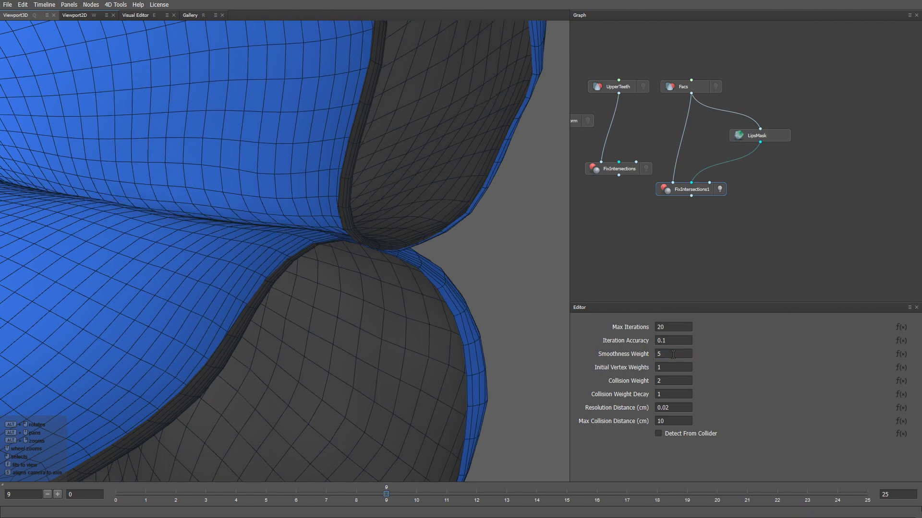
{"action": "left_click_drag", "start_coordinate": [530, 344], "coordinate": [460, 255], "text": "alt"}
{"action": "scroll", "coordinate": [460, 254], "scroll_direction": "down", "scroll_amount": 6}
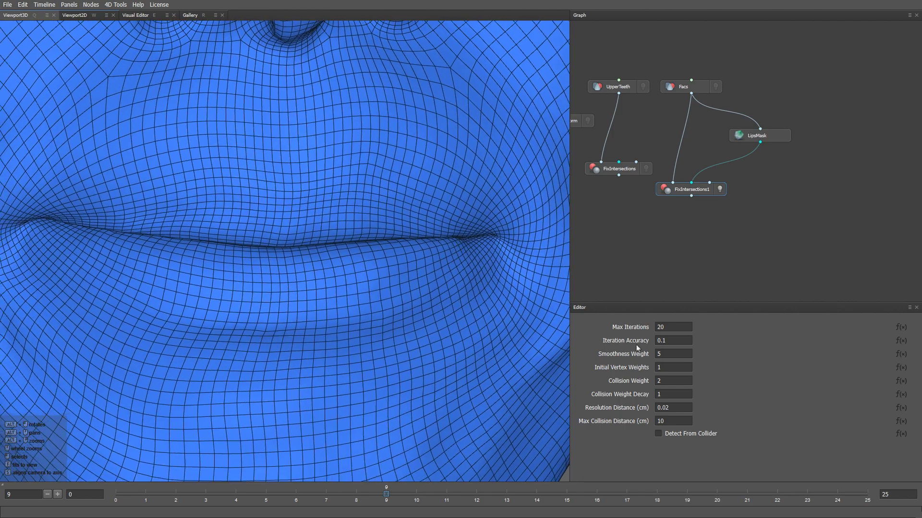
{"action": "left_click", "coordinate": [667, 352]}
{"action": "key", "text": "Return"}
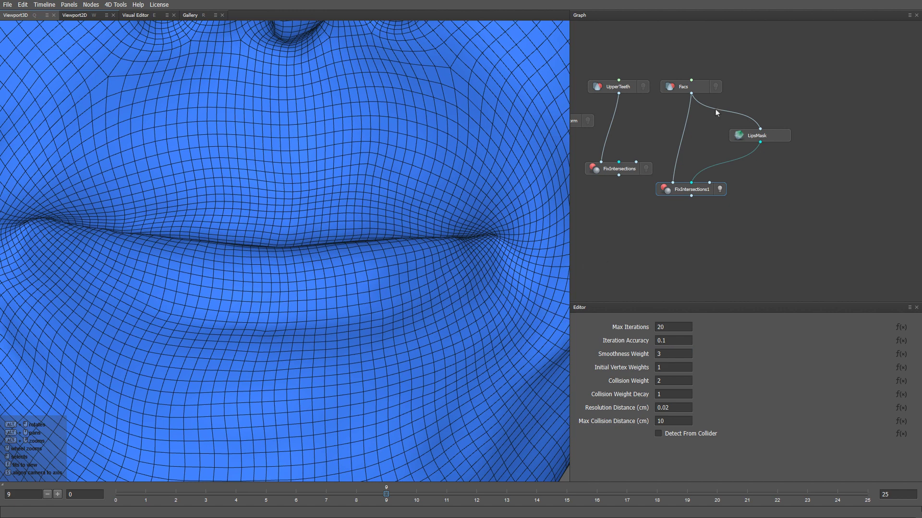
- Turn off the wireframe of the Facs mesh and compare the original lips with the FixIntersections1 result
{"action": "left_click", "coordinate": [715, 86]}
{"action": "left_click", "coordinate": [637, 360]}
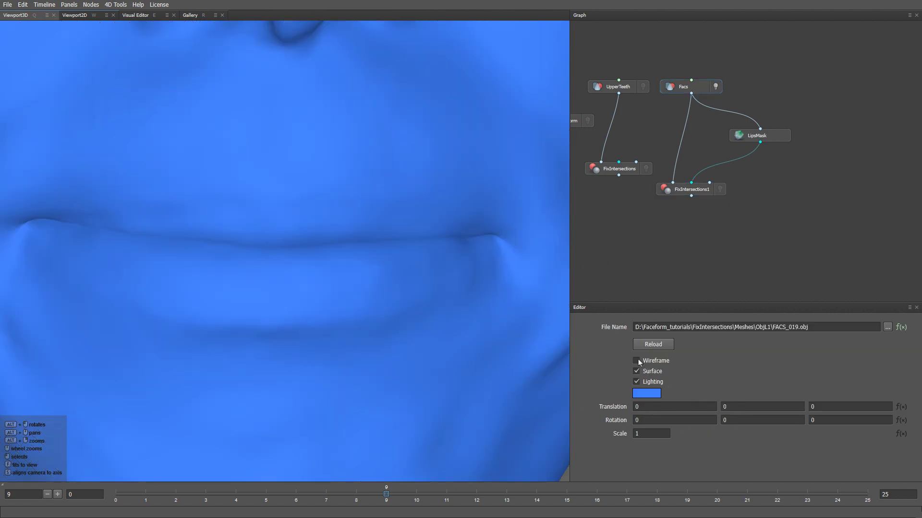
{"action": "scroll", "coordinate": [444, 205], "scroll_direction": "down", "scroll_amount": 3}
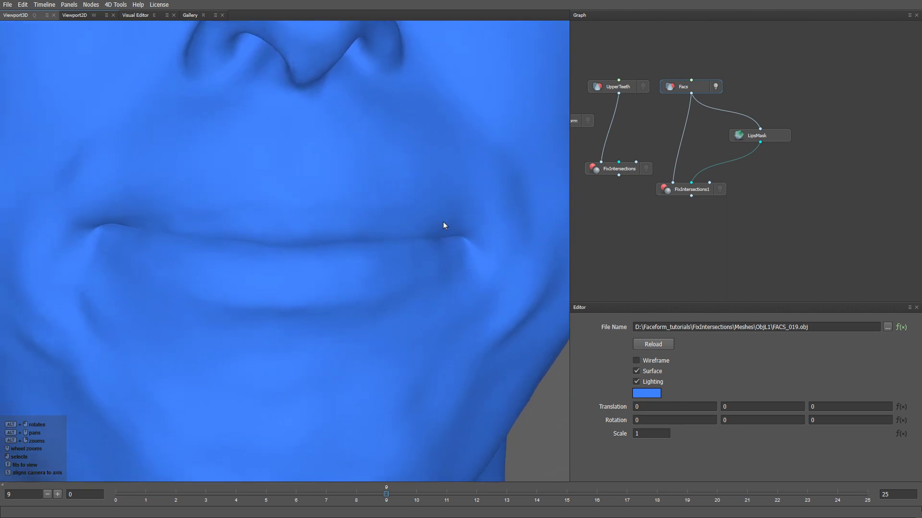
{"action": "left_click", "coordinate": [719, 191]}
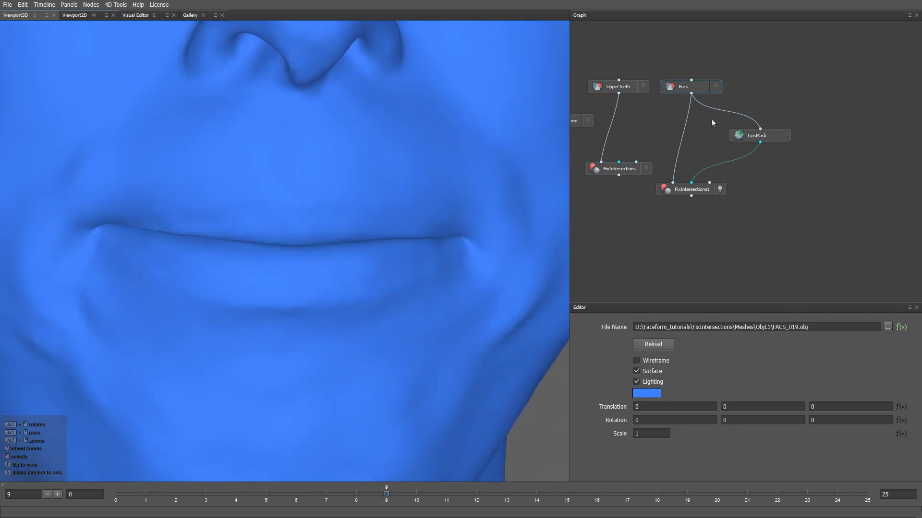
{"action": "left_click", "coordinate": [717, 86]}
{"action": "left_click", "coordinate": [720, 188]}
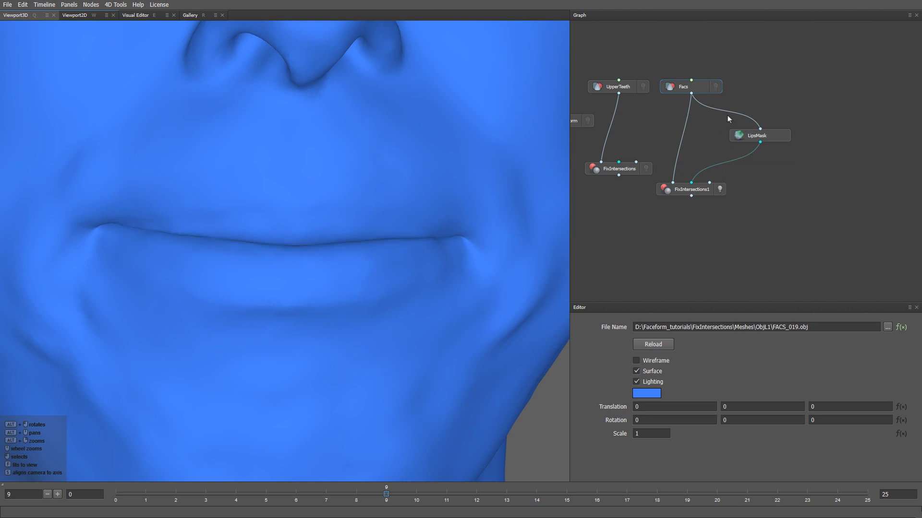
{"action": "left_click", "coordinate": [716, 87]}
{"action": "left_click", "coordinate": [719, 189]}
- Display the Neutral head together with the LeftTransform eyeball and frame the left eye up close
{"action": "middle_click_drag", "start_coordinate": [654, 228], "coordinate": [835, 227]}
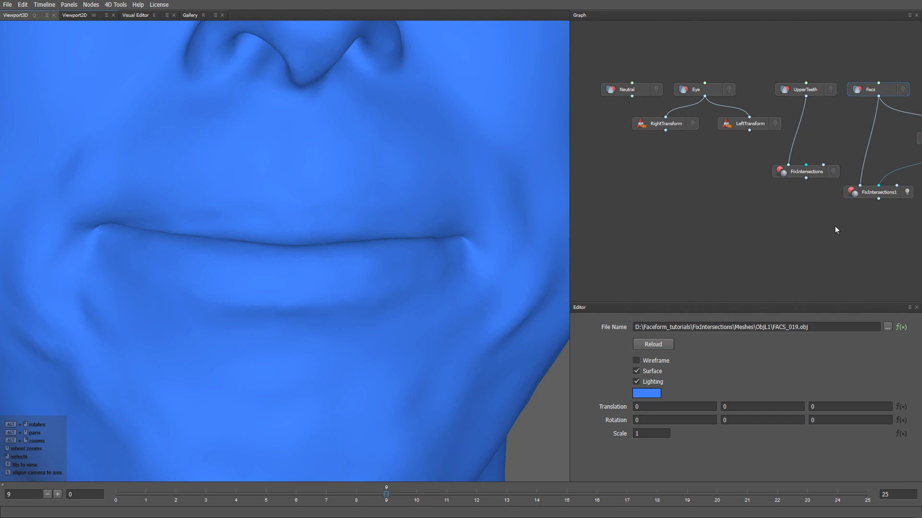
{"action": "left_click", "coordinate": [657, 89]}
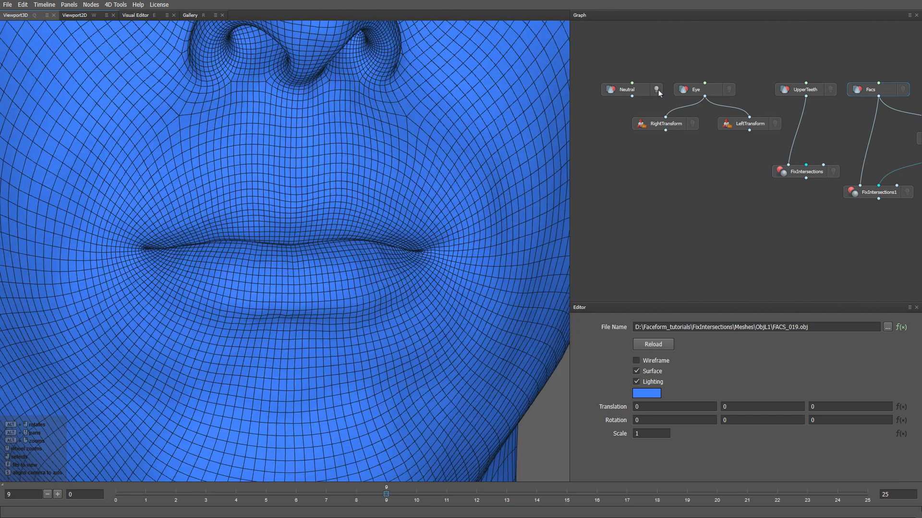
{"action": "middle_click_drag", "start_coordinate": [445, 144], "coordinate": [341, 333], "text": "alt"}
{"action": "right_click_drag", "start_coordinate": [341, 333], "coordinate": [401, 161], "text": "alt"}
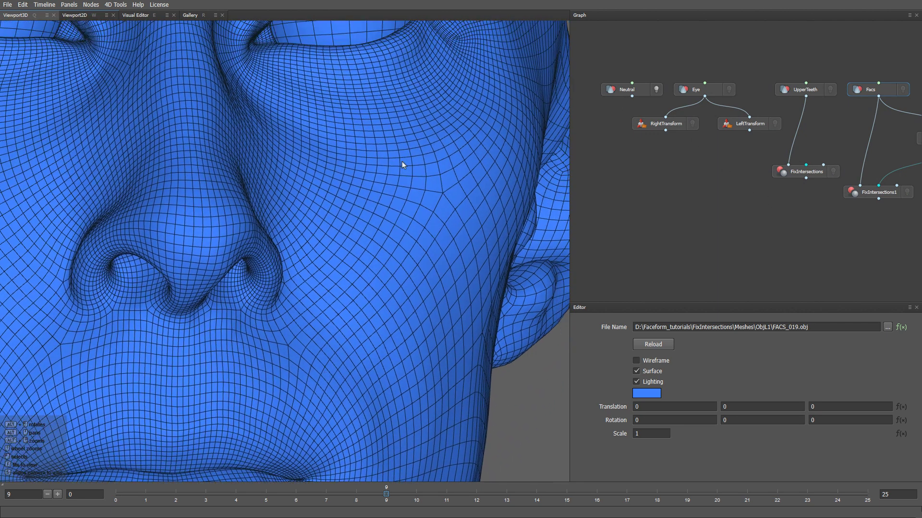
{"action": "middle_click_drag", "start_coordinate": [402, 161], "coordinate": [374, 252], "text": "alt"}
{"action": "right_click_drag", "start_coordinate": [344, 137], "coordinate": [342, 264], "text": "alt"}
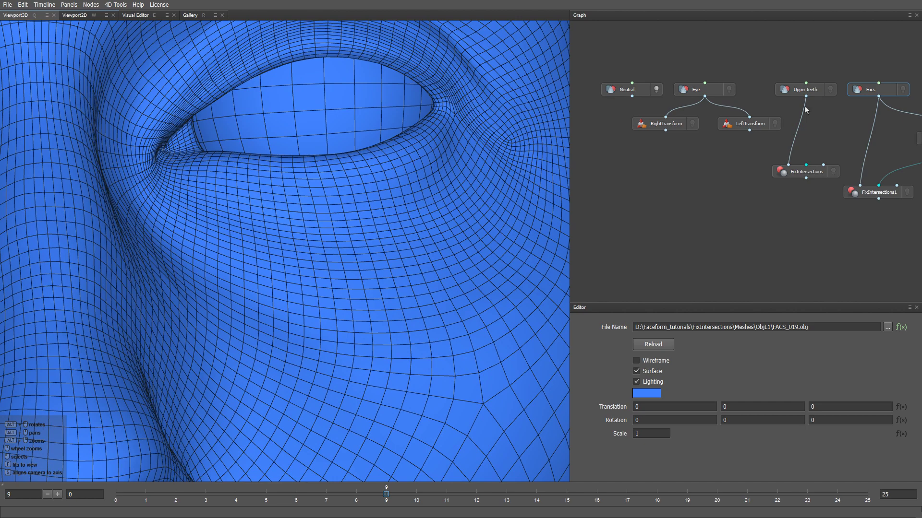
{"action": "left_click", "coordinate": [775, 123]}
{"action": "middle_click_drag", "start_coordinate": [489, 136], "coordinate": [439, 174], "text": "alt"}
{"action": "left_click_drag", "start_coordinate": [425, 182], "coordinate": [448, 195], "text": "alt"}
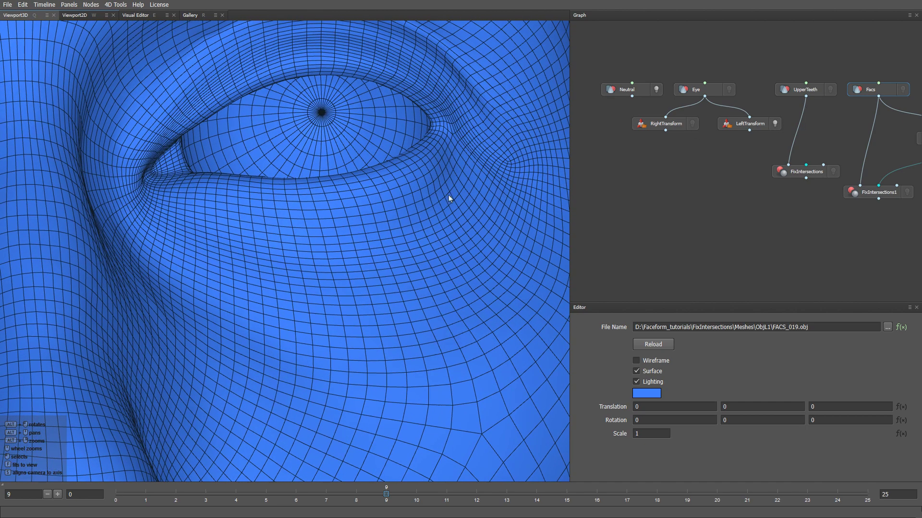
- Add a third FixIntersections node with Neutral as its input geometry and LeftTransform as its collider geometry
{"action": "key", "text": "Tab"}
{"action": "type", "text": "fix"}
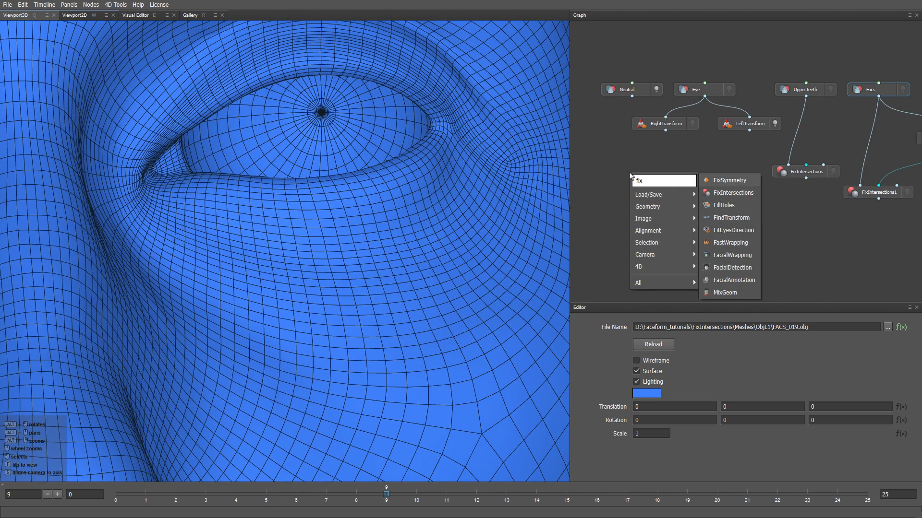
{"action": "key", "text": "Down"}
{"action": "key", "text": "Return"}
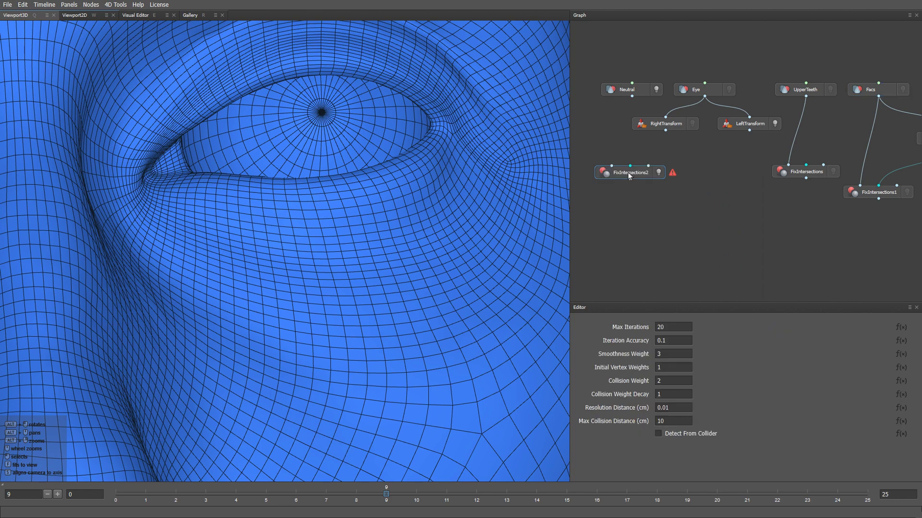
{"action": "left_click_drag", "start_coordinate": [628, 175], "coordinate": [646, 195]}
{"action": "left_click_drag", "start_coordinate": [485, 180], "coordinate": [486, 286], "text": "alt"}
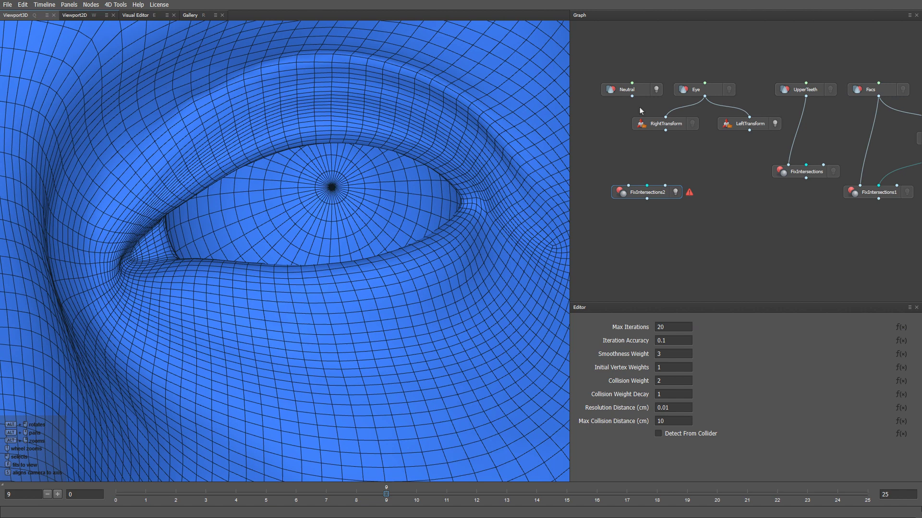
{"action": "left_click_drag", "start_coordinate": [632, 97], "coordinate": [625, 184]}
{"action": "left_click_drag", "start_coordinate": [749, 129], "coordinate": [666, 185]}
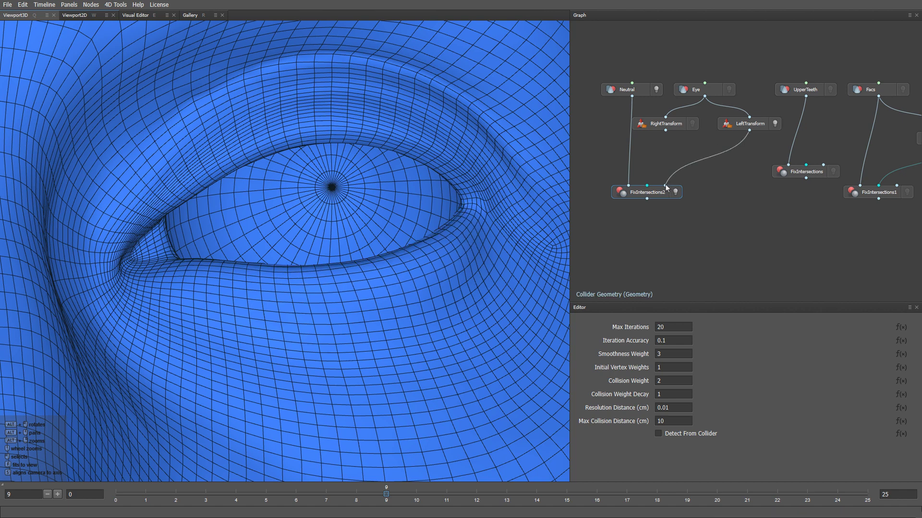
- Add a MixGeom node that blends the Neutral mesh with the FixIntersections2 output
{"action": "key", "text": "Tab"}
{"action": "type", "text": "mi"}
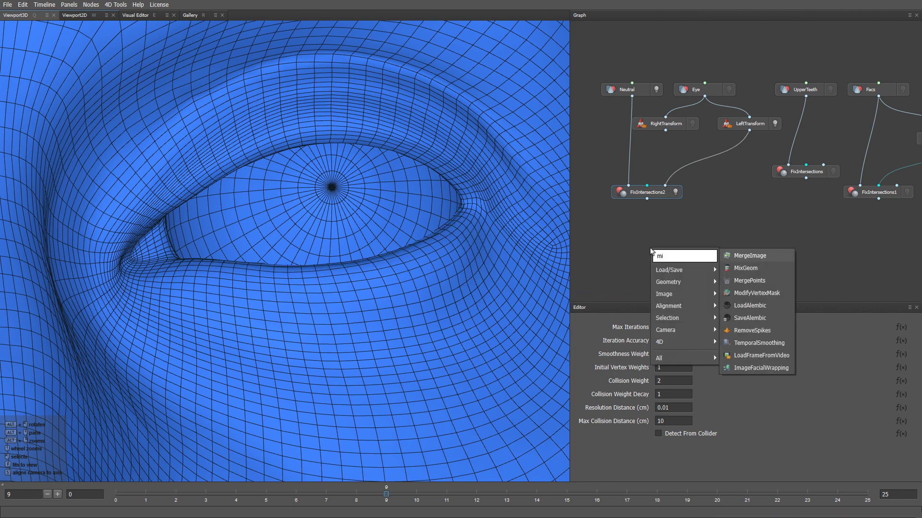
{"action": "key", "text": "Down"}
{"action": "key", "text": "Return"}
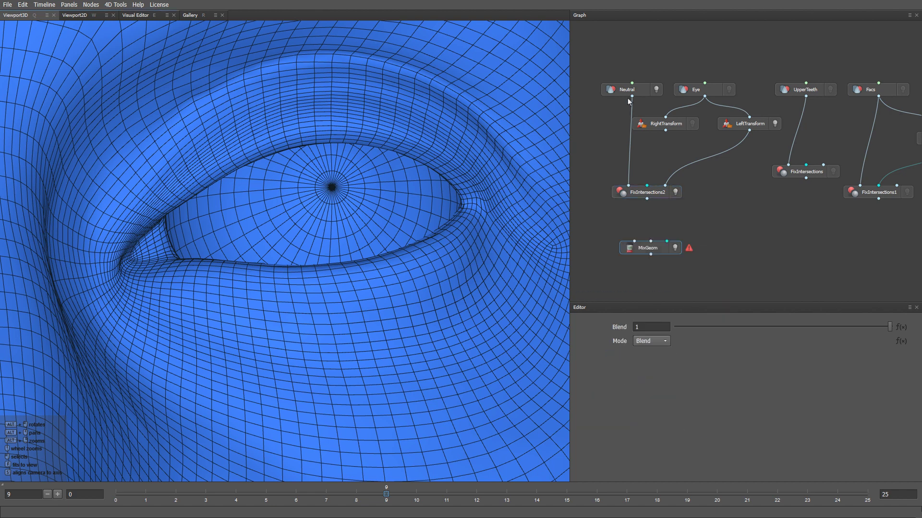
{"action": "left_click_drag", "start_coordinate": [632, 96], "coordinate": [635, 242]}
{"action": "left_click_drag", "start_coordinate": [647, 199], "coordinate": [651, 242]}
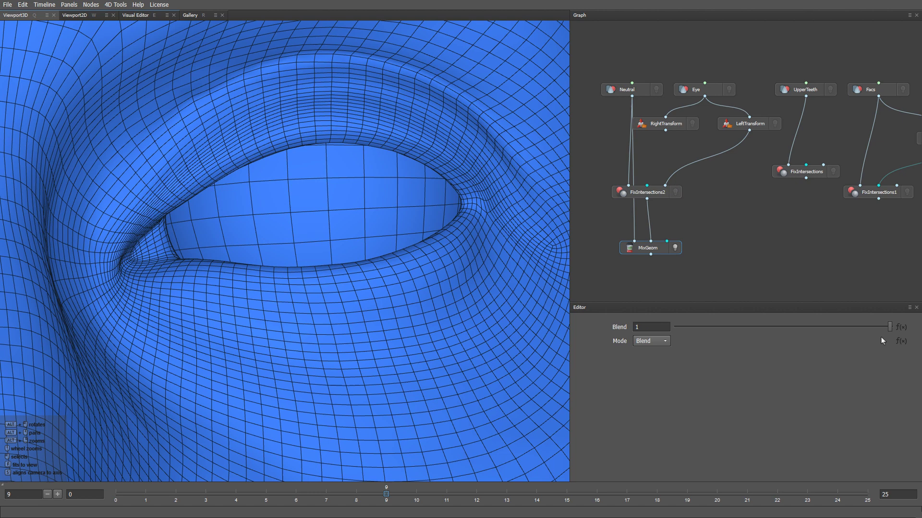
- Compare the original and fixed eyelids by sweeping the MixGeom blend down and back to 1, and display the LeftTransform eyeball
{"action": "left_click_drag", "start_coordinate": [889, 327], "coordinate": [678, 327]}
{"action": "left_click_drag", "start_coordinate": [778, 328], "coordinate": [891, 327]}
{"action": "left_click", "coordinate": [774, 123]}
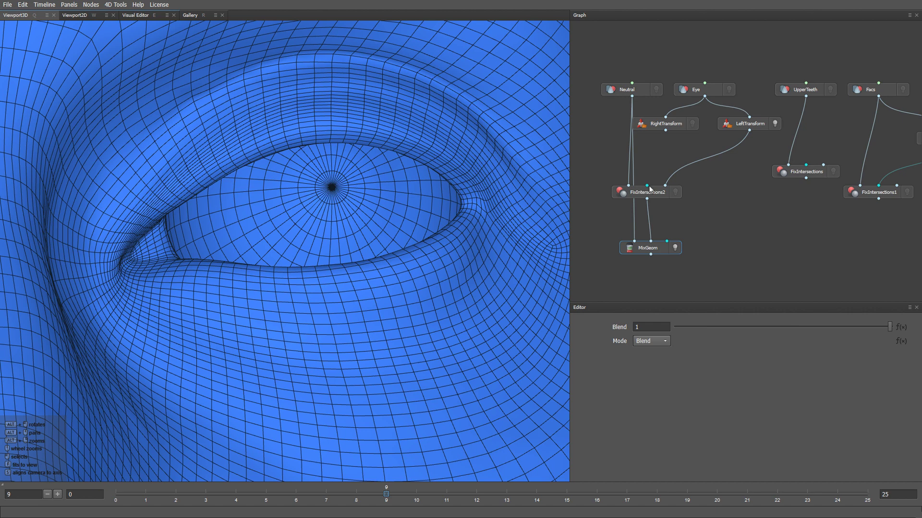
- Set the Smoothness Weight of FixIntersections2 to 2
{"action": "left_click", "coordinate": [650, 189]}
{"action": "double_click", "coordinate": [675, 354]}
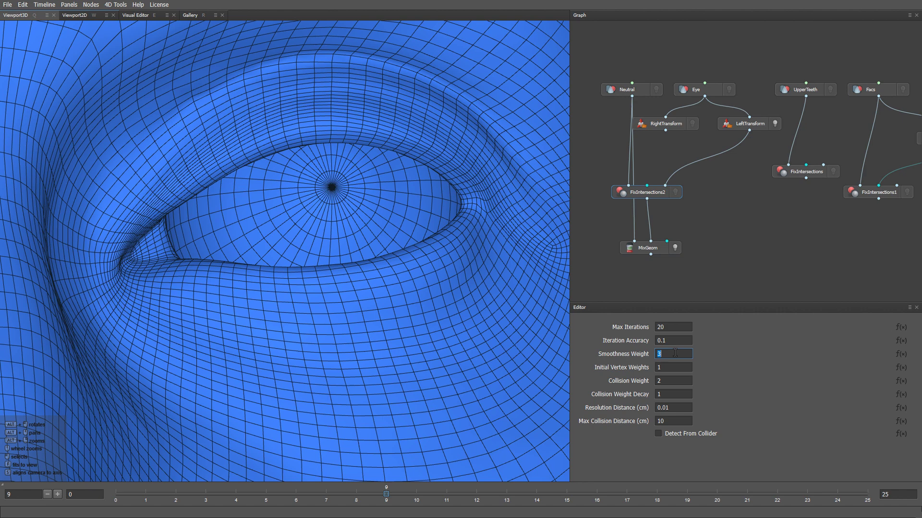
{"action": "type", "text": "2"}
{"action": "key", "text": "Return"}
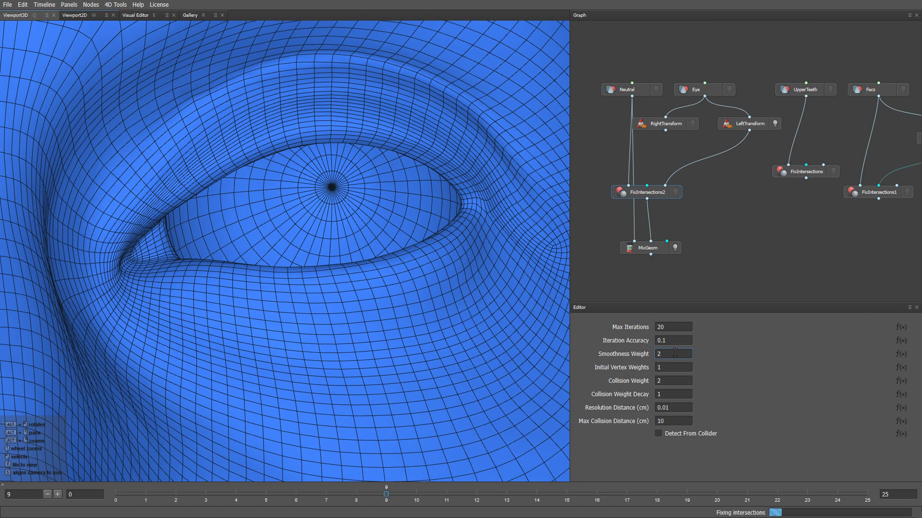